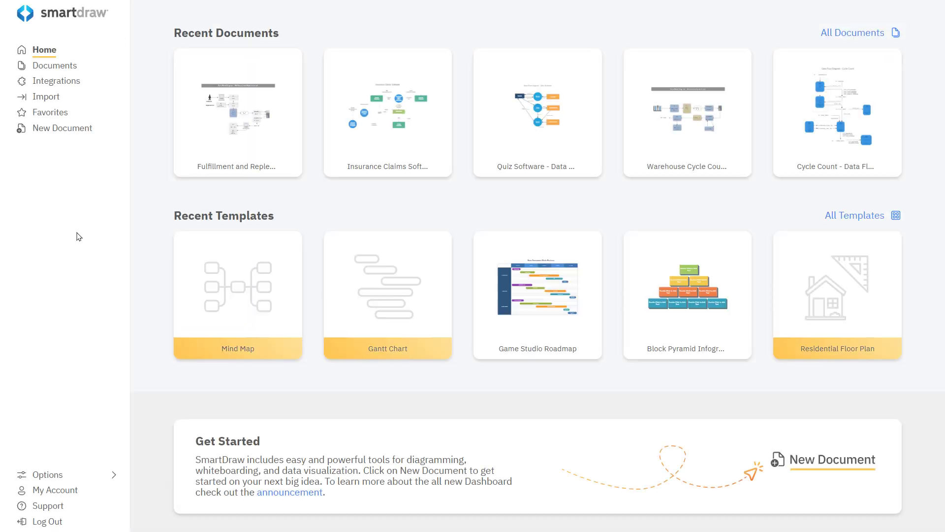
Open the new-document gallery and show the Software Design templates
{"action": "left_click", "coordinate": [71, 131]}
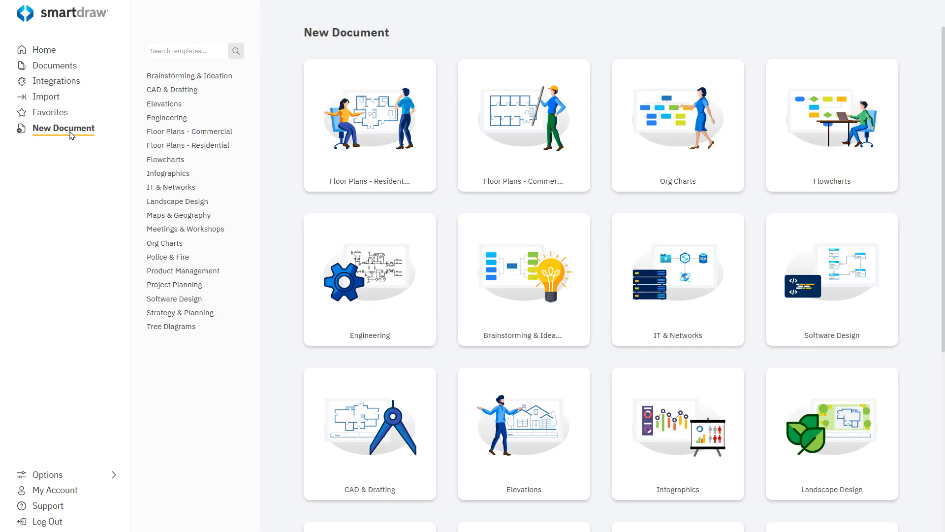
{"action": "left_click", "coordinate": [168, 299]}
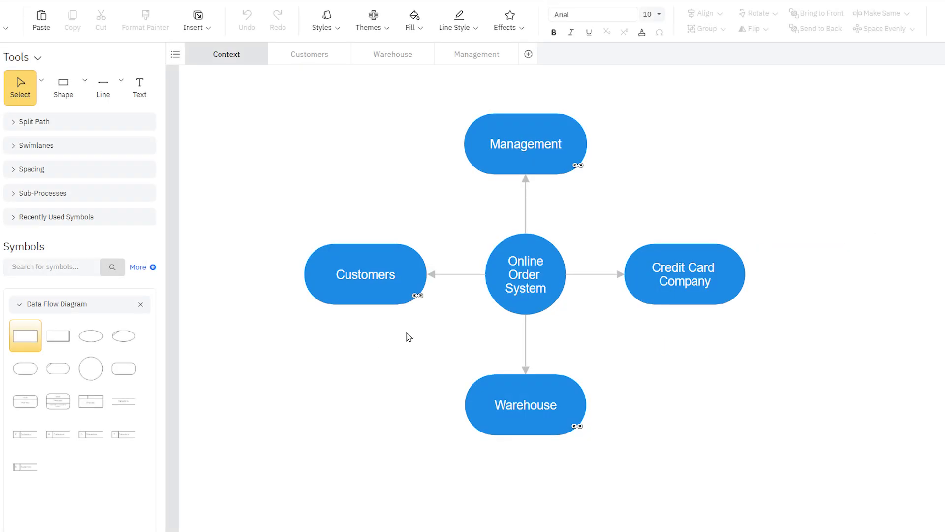
{"action": "left_click", "coordinate": [418, 297]}
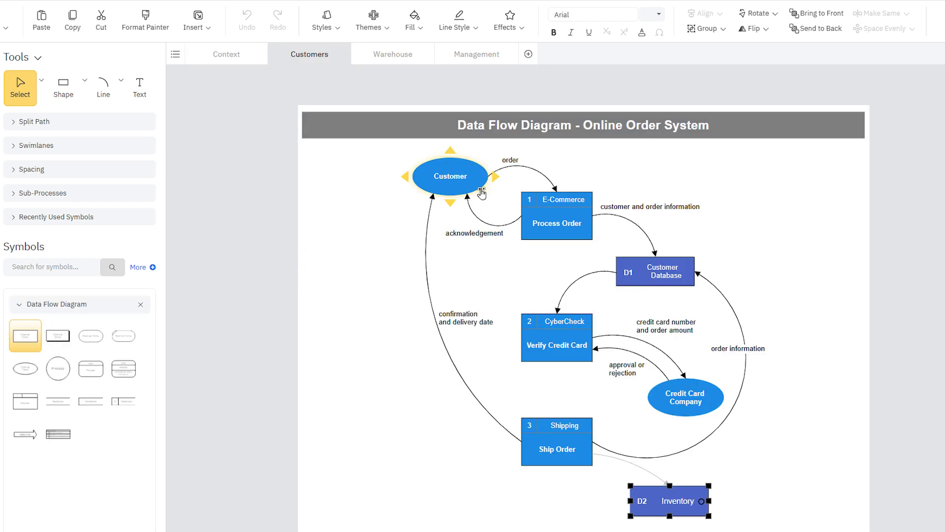
{"action": "left_click", "coordinate": [480, 191]}
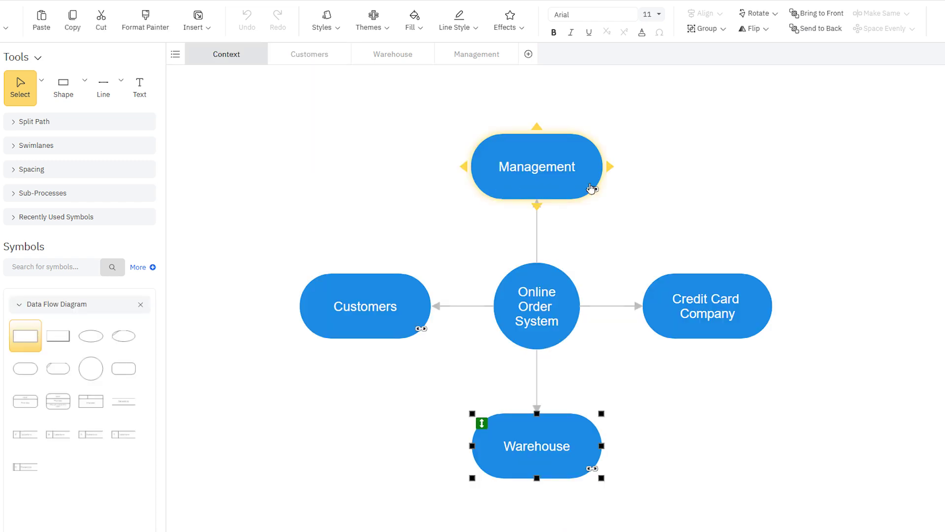
{"action": "left_click", "coordinate": [593, 191]}
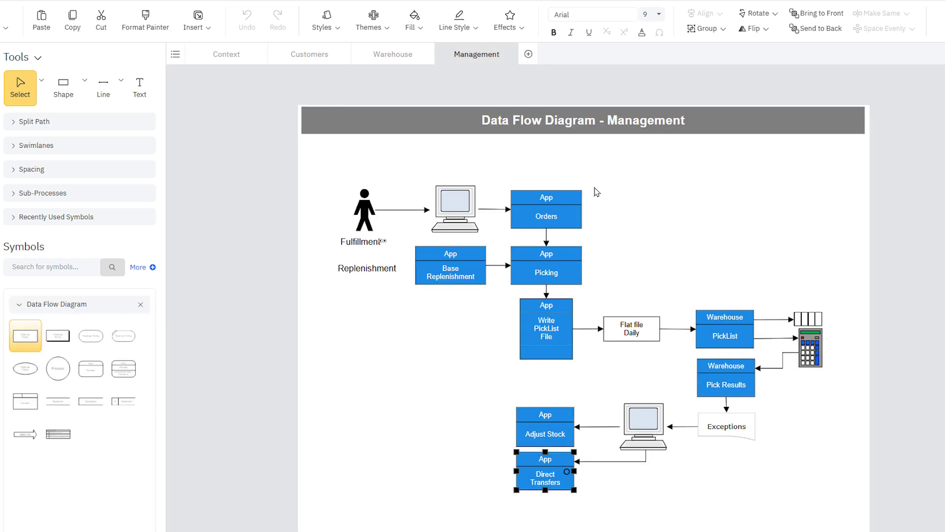
{"action": "left_click", "coordinate": [383, 241]}
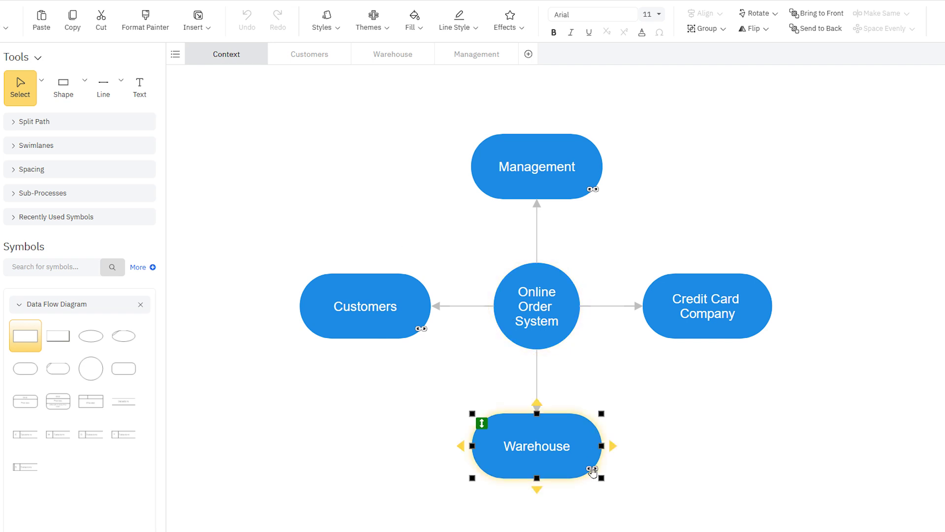
{"action": "left_click", "coordinate": [592, 469]}
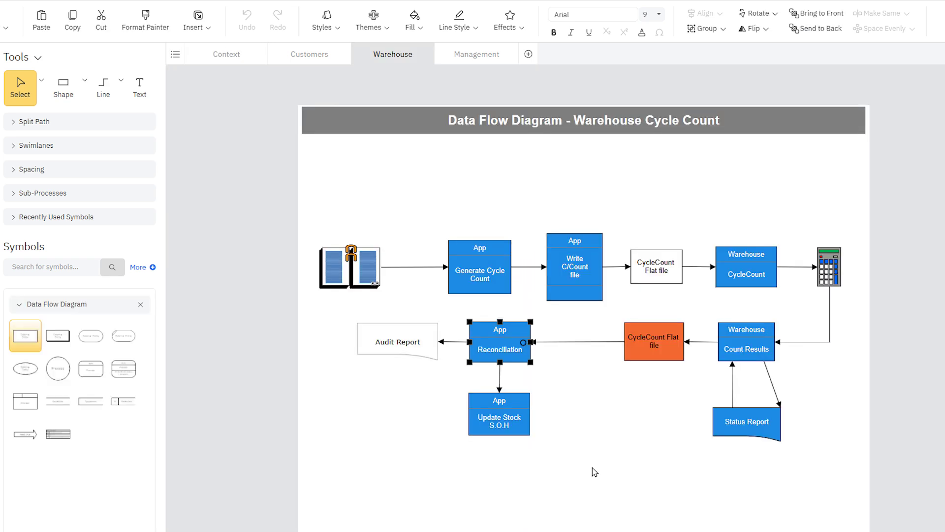
{"action": "left_click", "coordinate": [376, 287]}
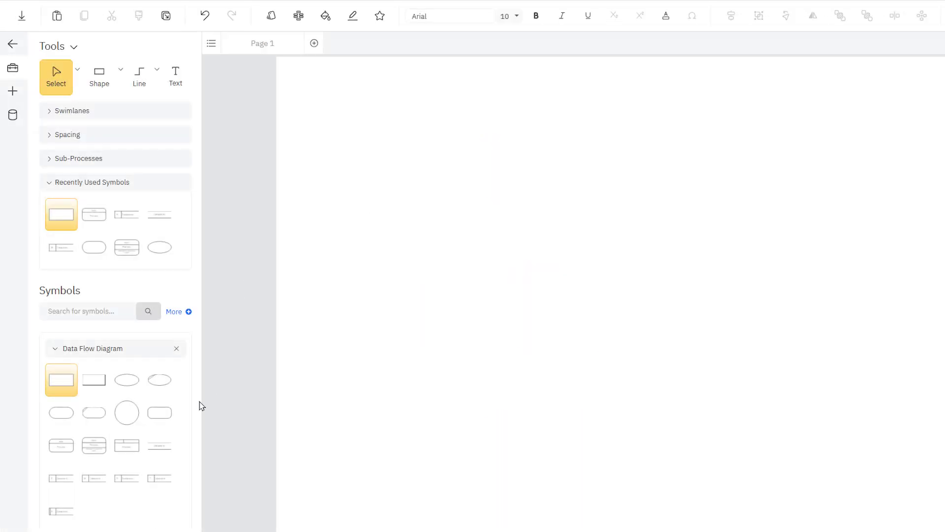
Place a central circle and a rounded entity to its left, joined by an arrow
{"action": "left_click", "coordinate": [126, 412]}
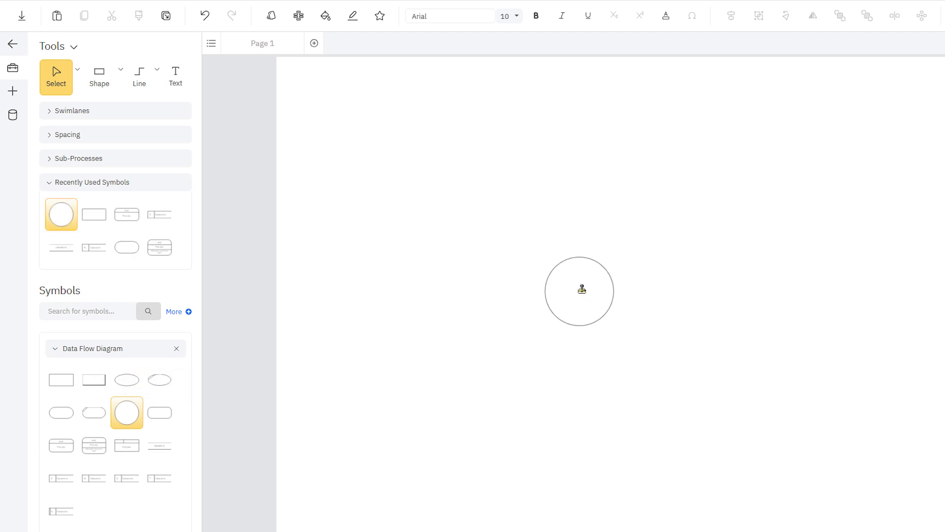
{"action": "left_click", "coordinate": [582, 289]}
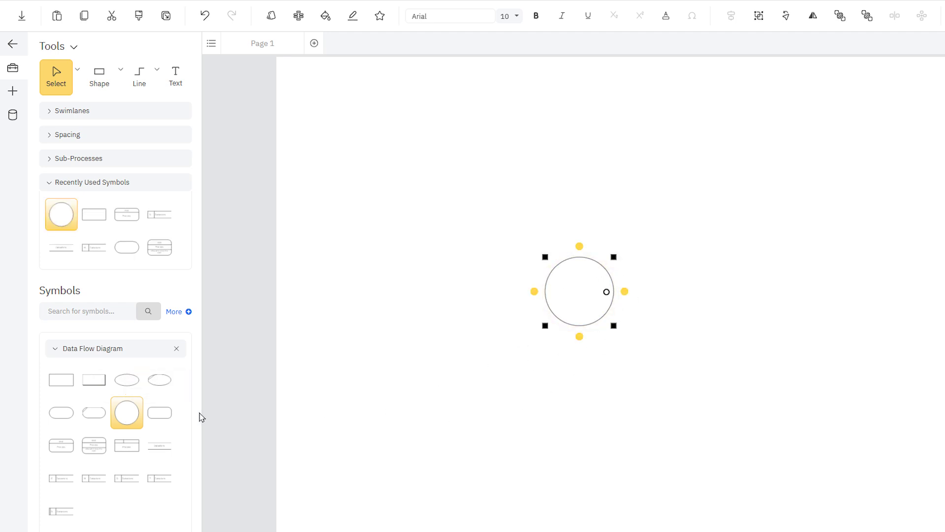
{"action": "left_click", "coordinate": [67, 415]}
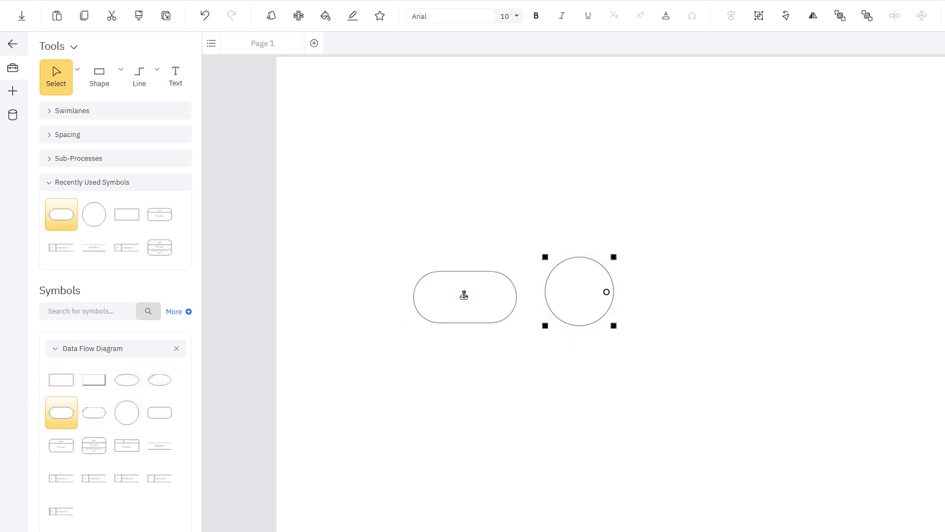
{"action": "left_click", "coordinate": [460, 292]}
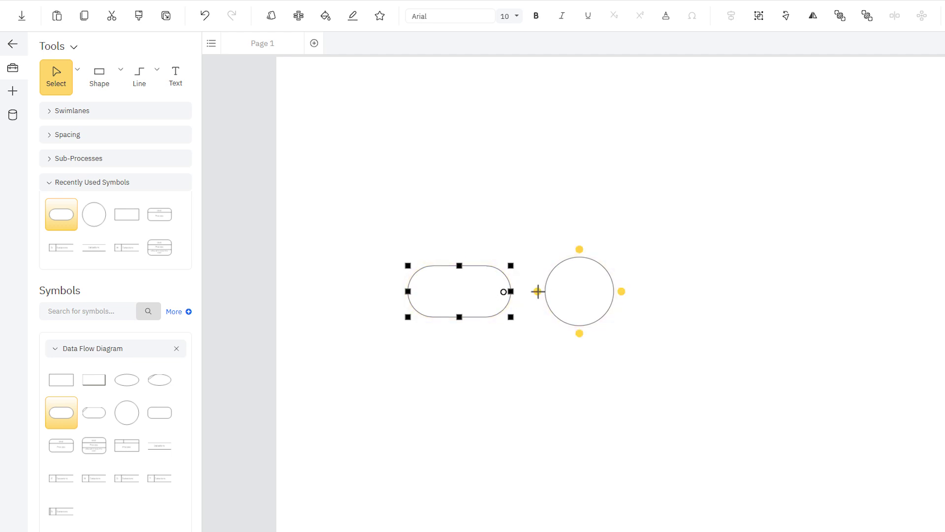
{"action": "left_click_drag", "start_coordinate": [531, 290], "coordinate": [511, 292]}
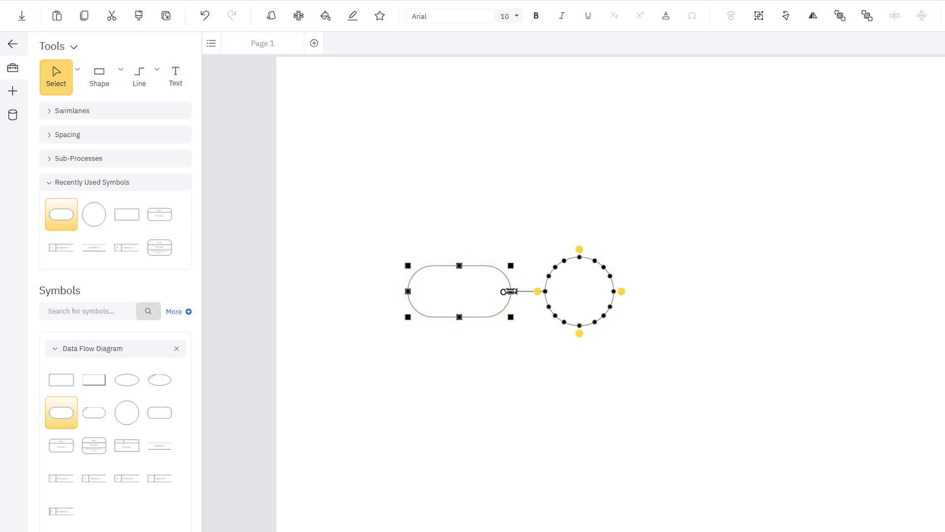
{"action": "left_click", "coordinate": [503, 359]}
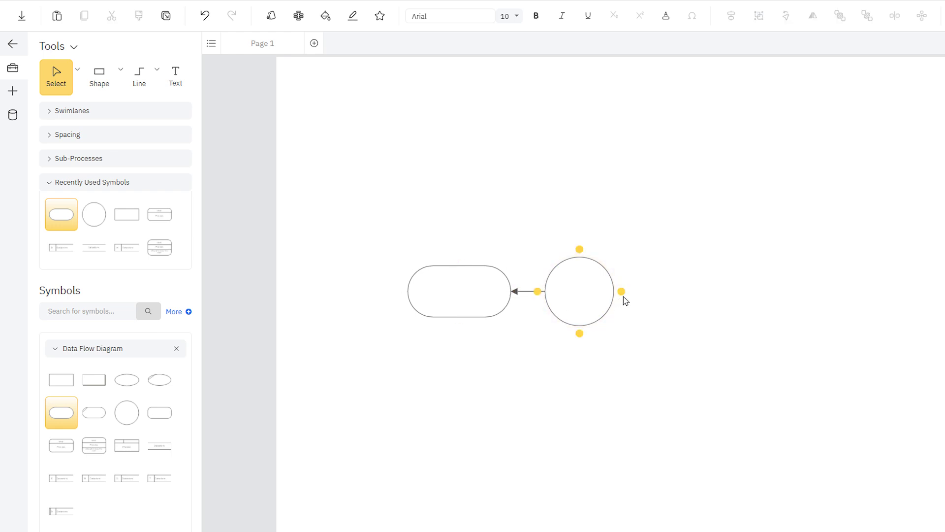
Add rounded entities right of, above and below the circle, each connected by an arrow
{"action": "left_click", "coordinate": [623, 292]}
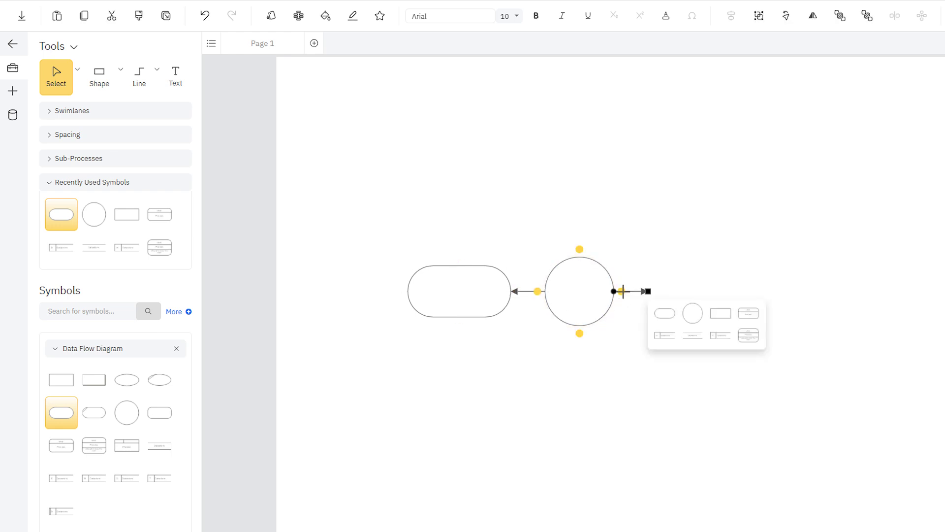
{"action": "left_click", "coordinate": [663, 314]}
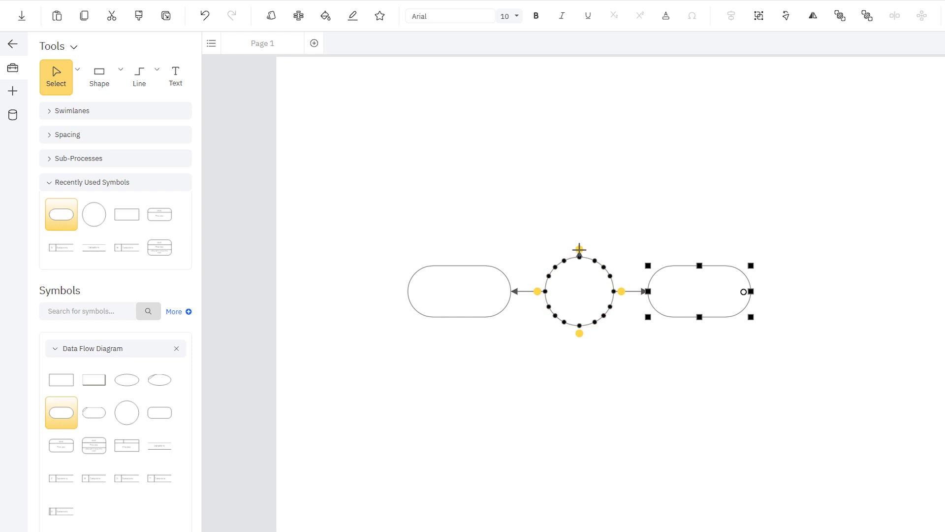
{"action": "left_click_drag", "start_coordinate": [579, 249], "coordinate": [580, 223]}
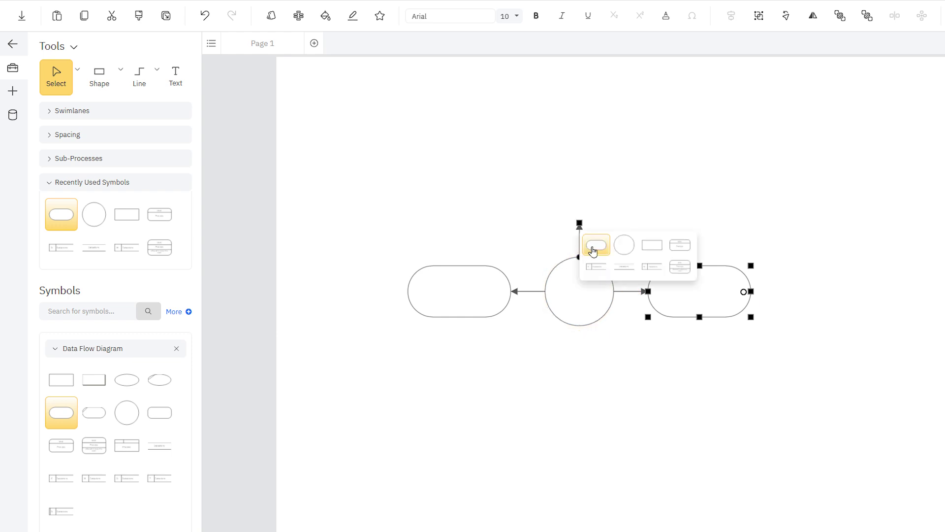
{"action": "left_click", "coordinate": [593, 251]}
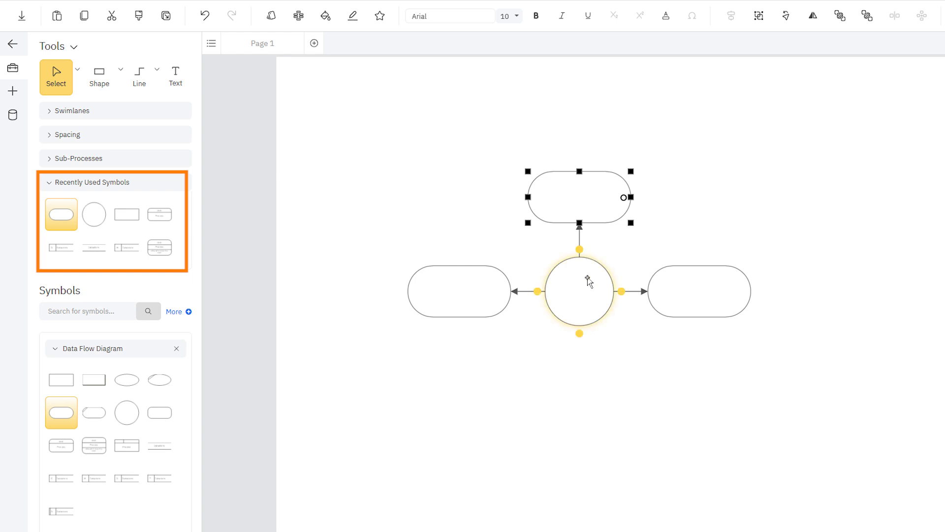
{"action": "left_click", "coordinate": [580, 333]}
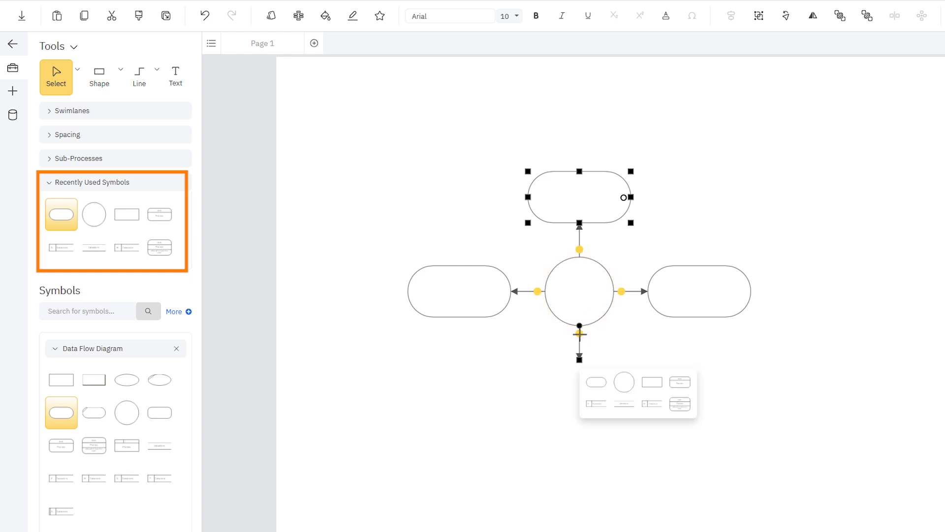
{"action": "left_click", "coordinate": [595, 385]}
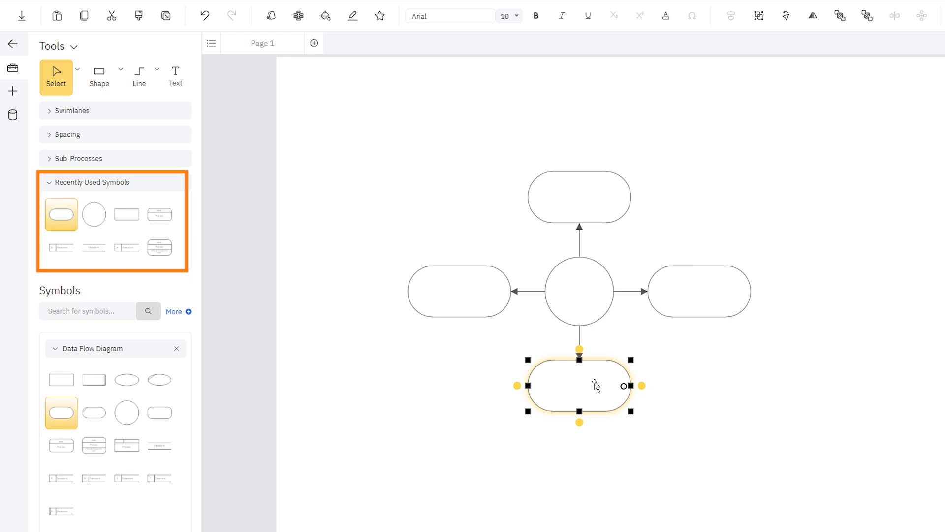
{"action": "left_click", "coordinate": [580, 306]}
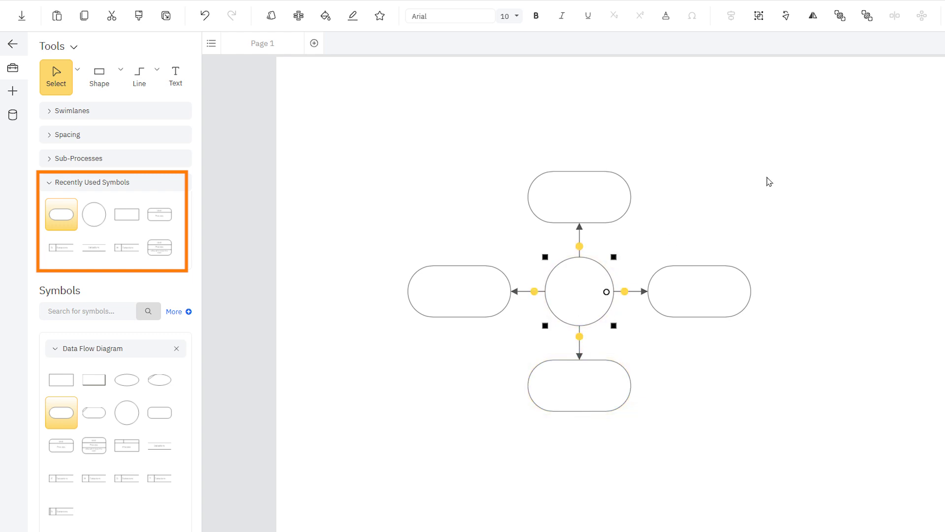
Label the central circle 'Online Order System' and bring up the theme choices
{"action": "type", "text": "On"}
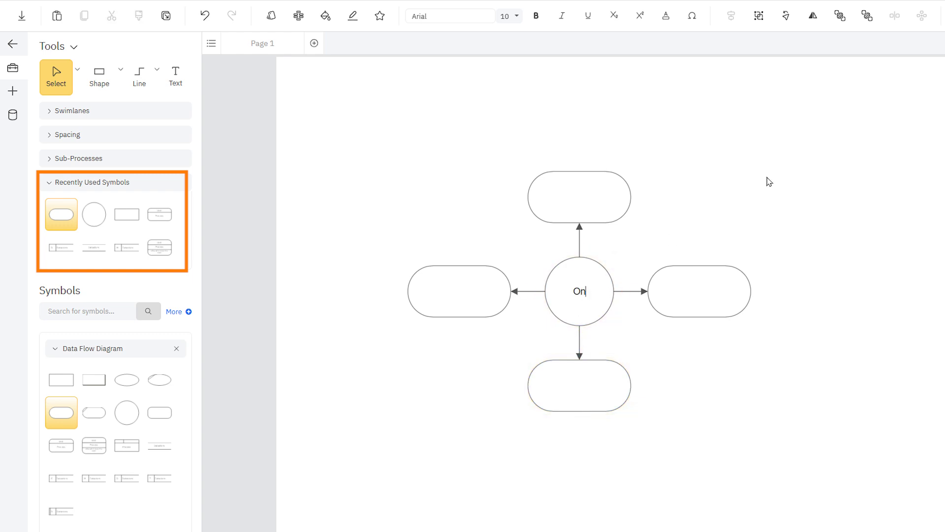
{"action": "type", "text": "line O"}
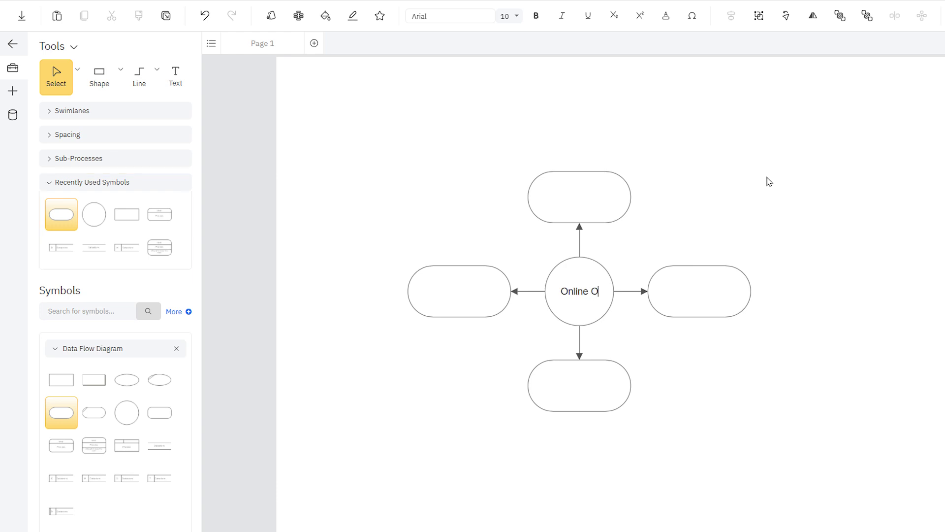
{"action": "type", "text": "rder Sys"}
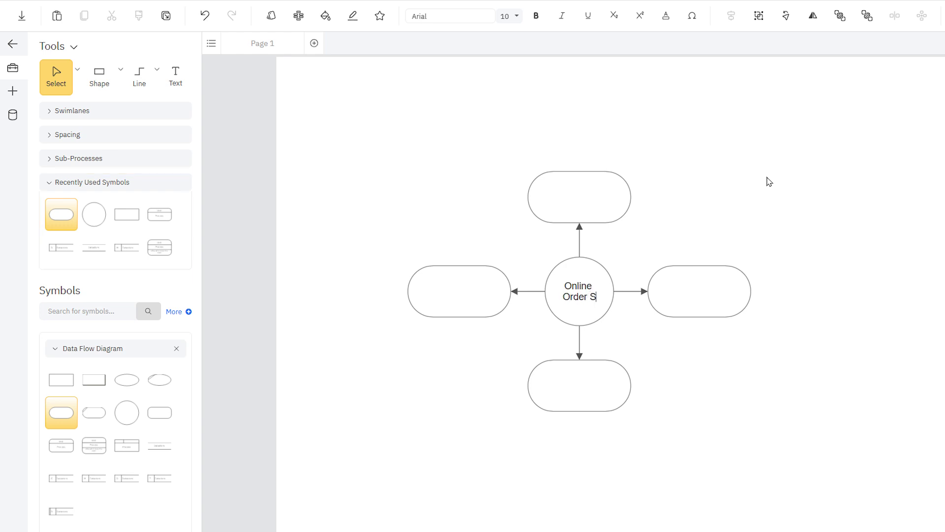
{"action": "type", "text": "tem"}
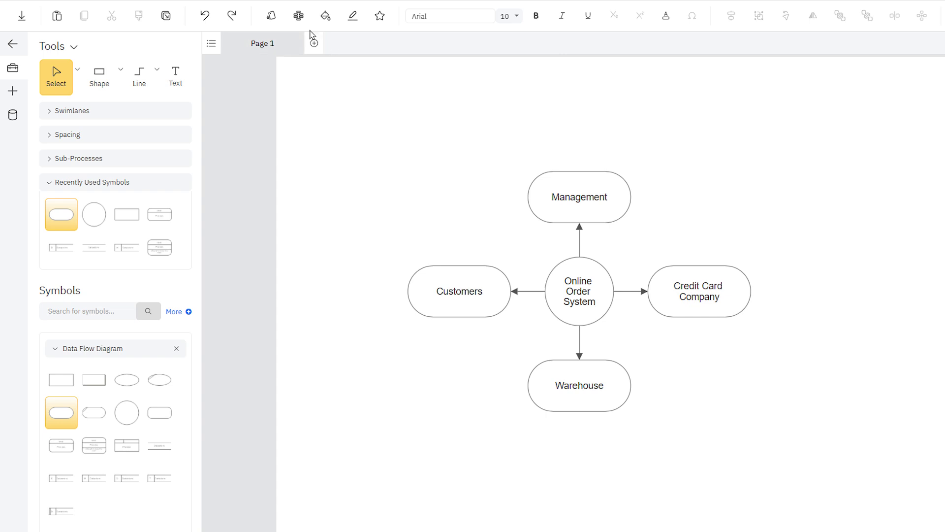
{"action": "left_click", "coordinate": [298, 19]}
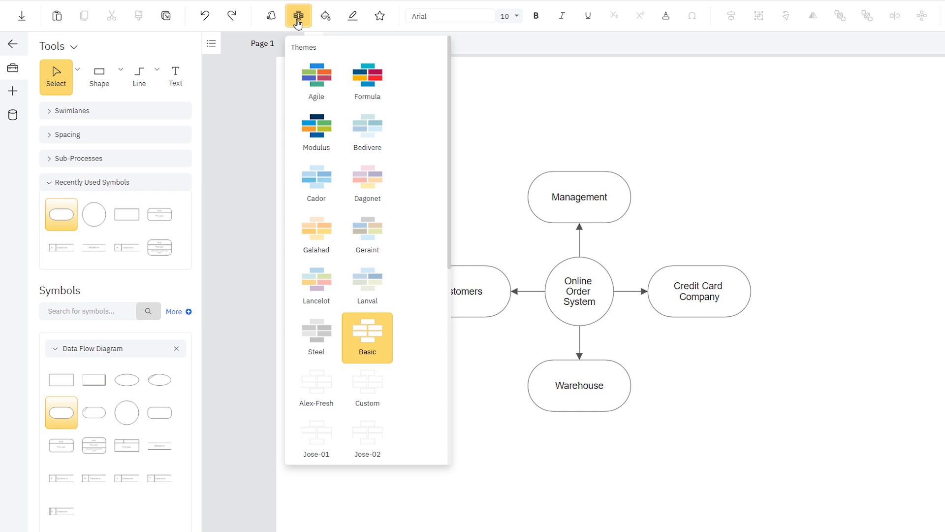
Apply the blue Agile theme and create a Management sub-process page, testing its links
{"action": "left_click", "coordinate": [320, 79]}
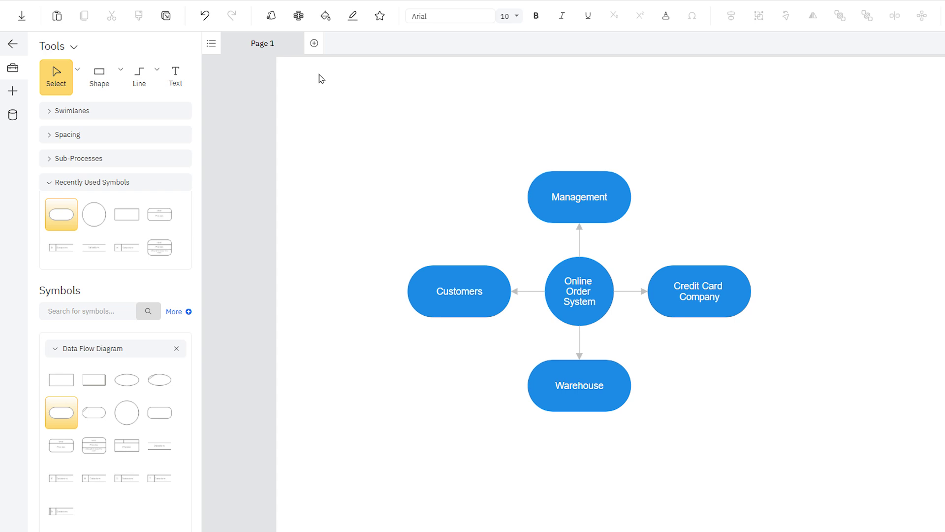
{"action": "left_click", "coordinate": [558, 185]}
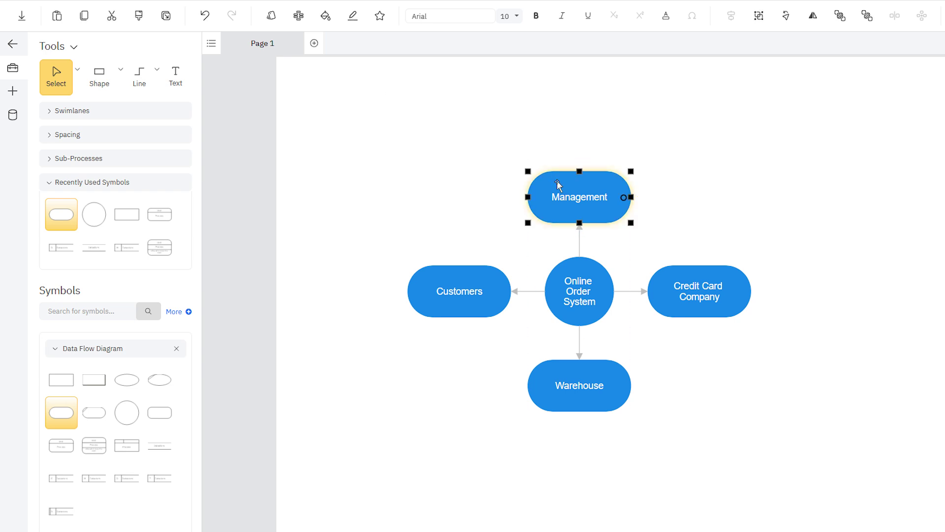
{"action": "left_click", "coordinate": [49, 161]}
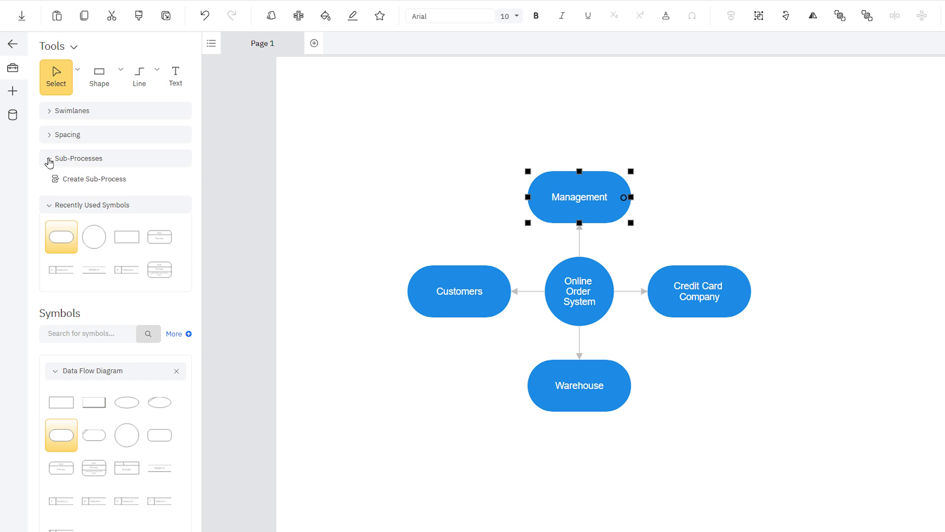
{"action": "left_click", "coordinate": [109, 180]}
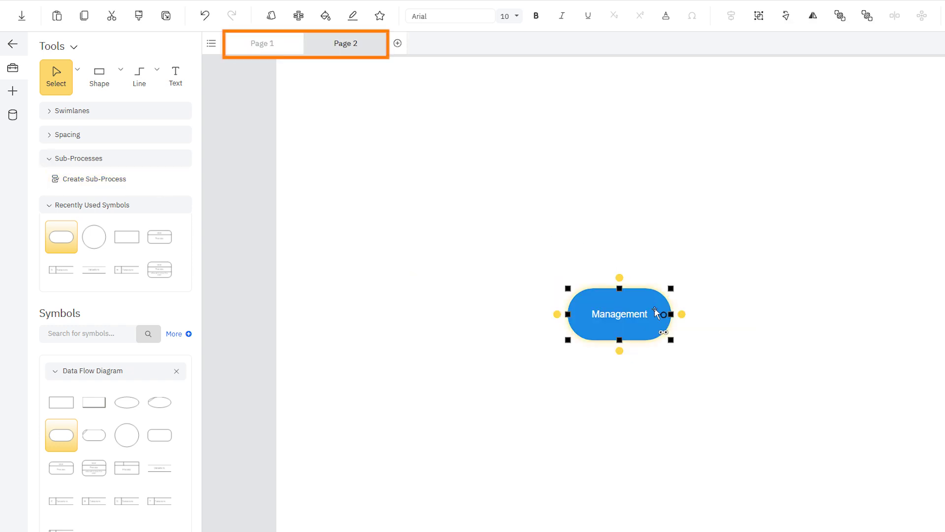
{"action": "left_click", "coordinate": [663, 334]}
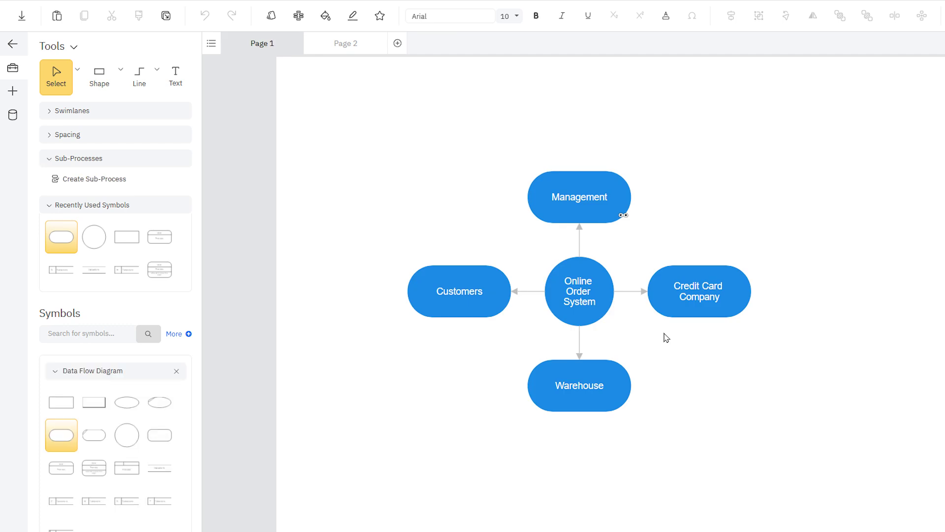
{"action": "left_click", "coordinate": [623, 220]}
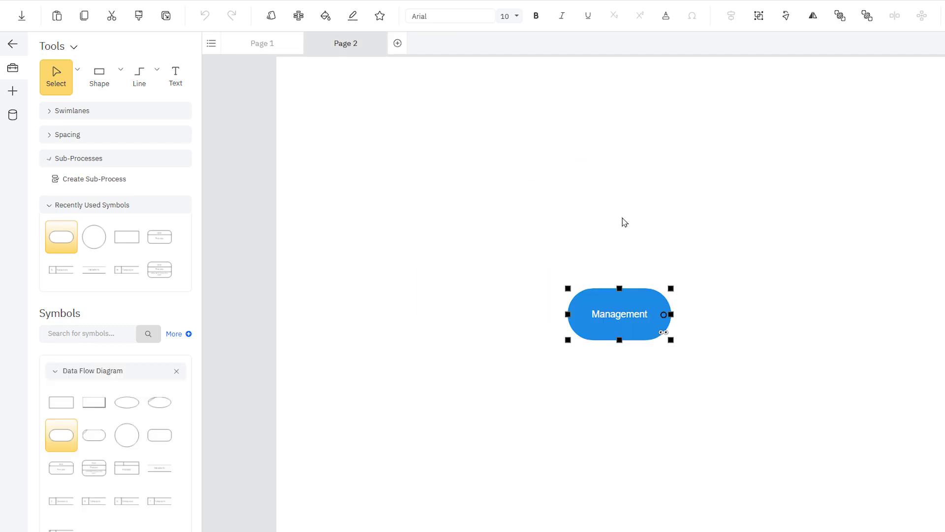
Add a new page from the Software Design 'Online Order System' template
{"action": "left_click", "coordinate": [665, 336]}
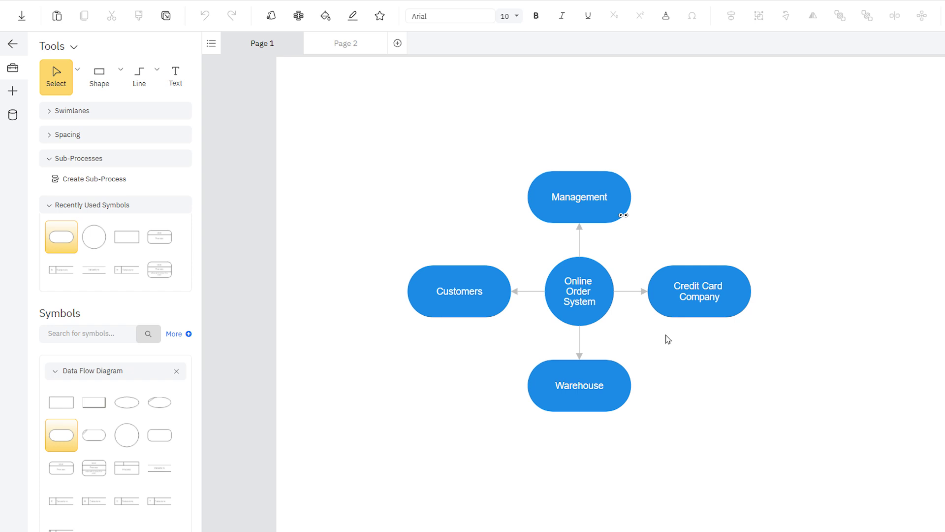
{"action": "left_click", "coordinate": [398, 45]}
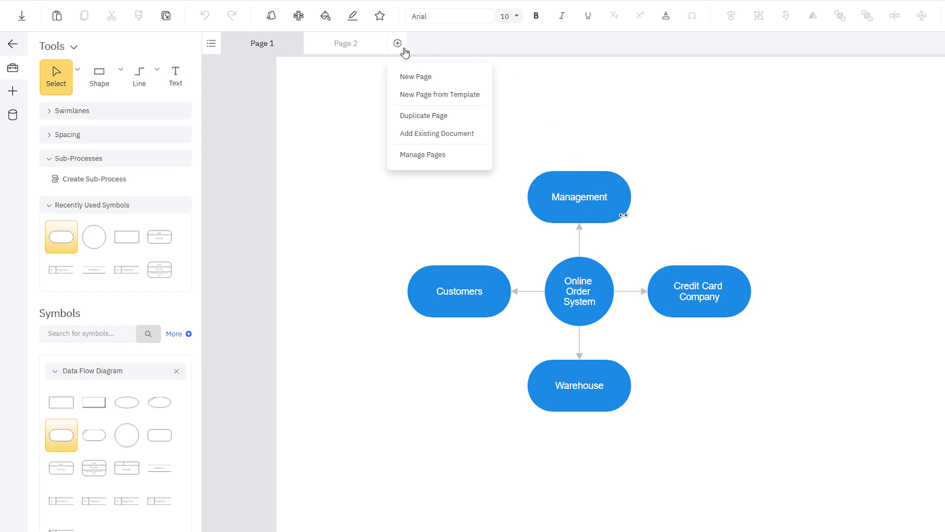
{"action": "left_click", "coordinate": [438, 98]}
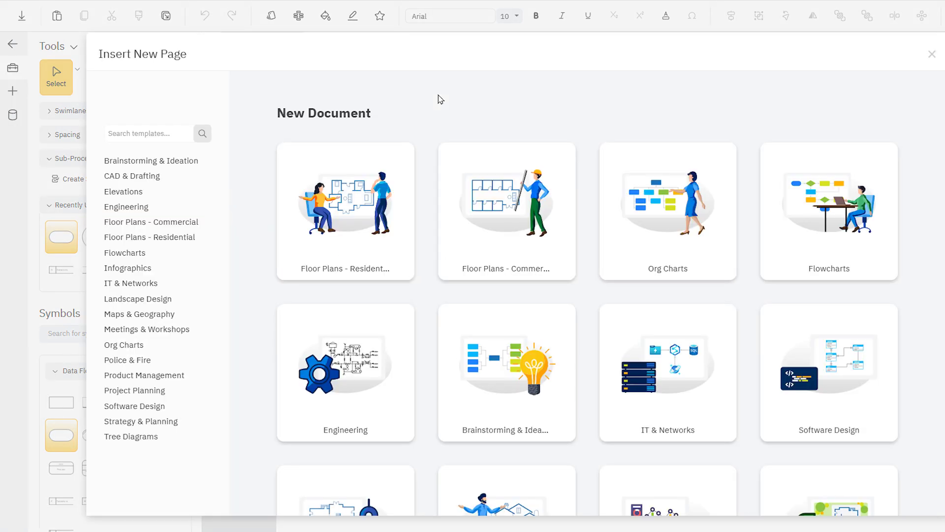
{"action": "left_click", "coordinate": [151, 406]}
{"action": "scroll", "coordinate": [586, 368], "scroll_direction": "down", "scroll_amount": 10}
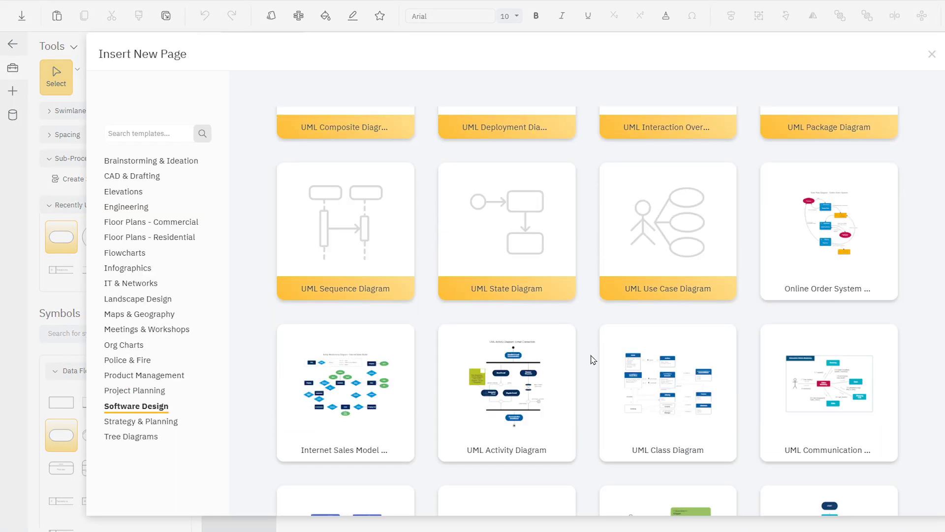
{"action": "left_click", "coordinate": [819, 237]}
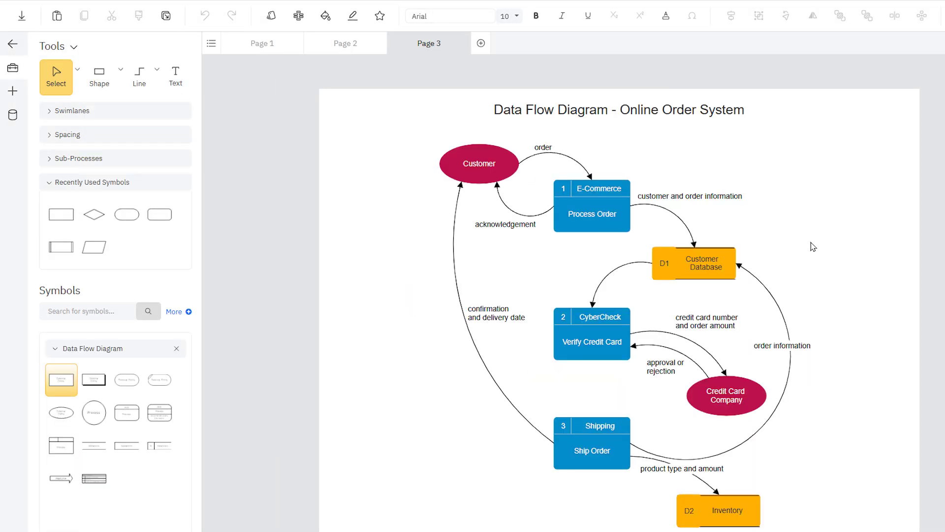
Rename the new page to 'Customers'
{"action": "right_click", "coordinate": [439, 51]}
{"action": "left_click", "coordinate": [481, 125]}
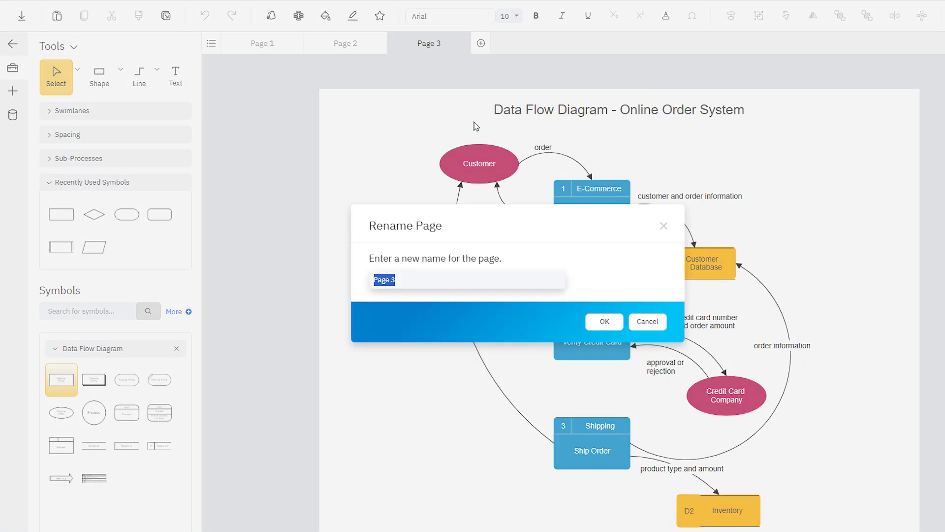
{"action": "type", "text": "Customers"}
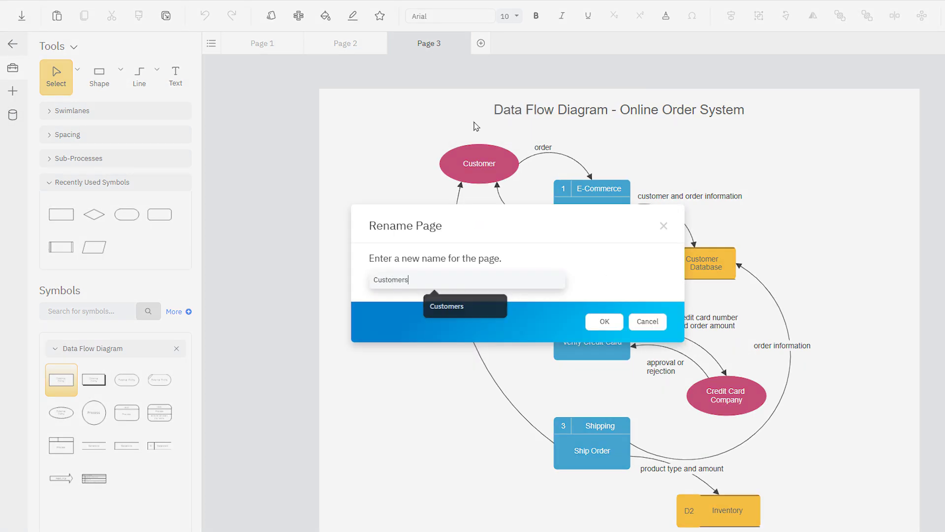
{"action": "left_click", "coordinate": [605, 321]}
Hyperlink the Customers entity on Page 1 to the Customers page and follow it
{"action": "left_click", "coordinate": [272, 43]}
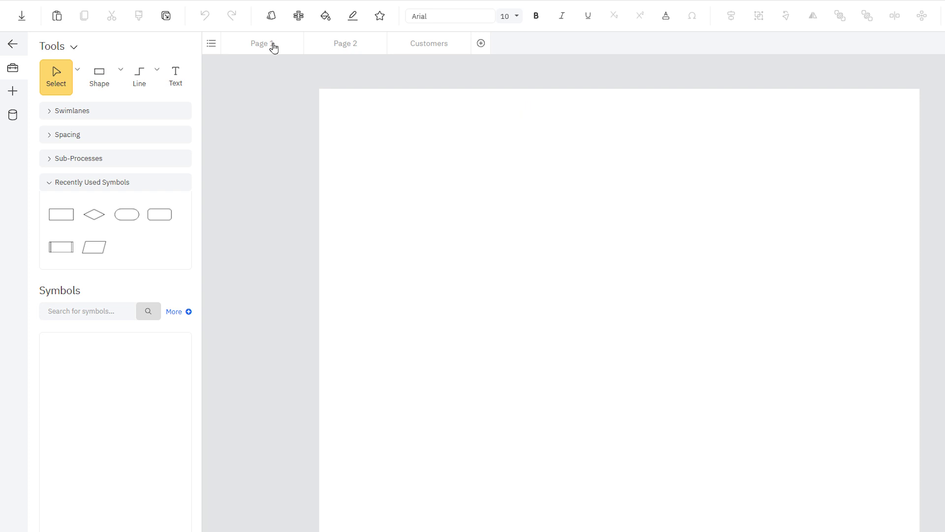
{"action": "right_click", "coordinate": [447, 281]}
{"action": "left_click", "coordinate": [526, 454]}
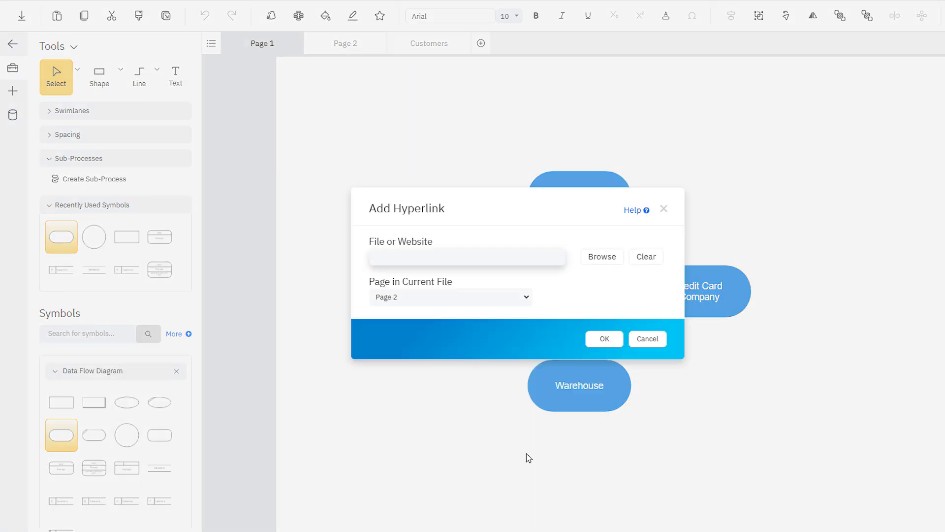
{"action": "left_click", "coordinate": [512, 296]}
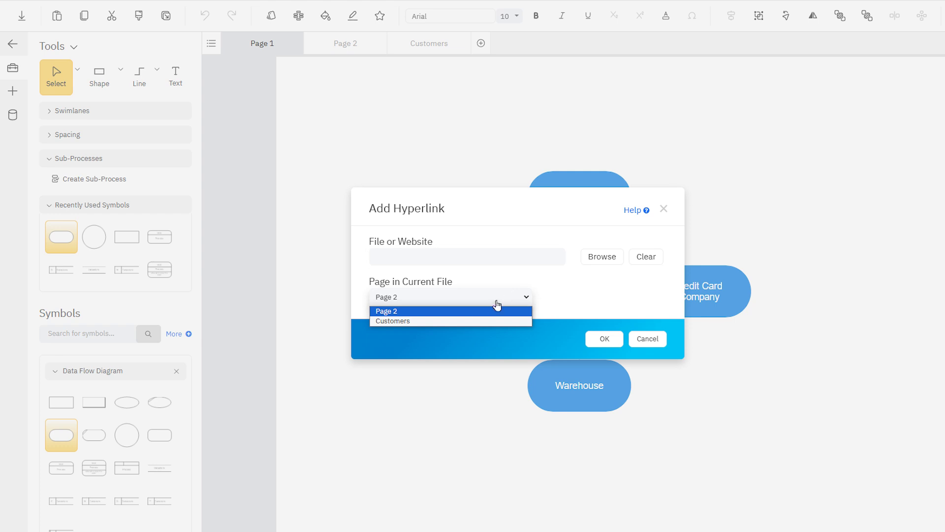
{"action": "left_click", "coordinate": [478, 321]}
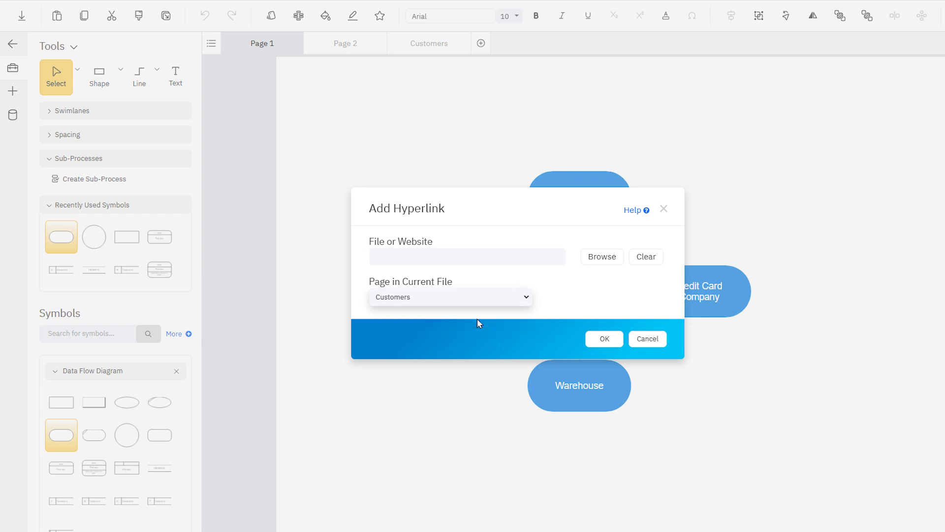
{"action": "left_click", "coordinate": [604, 339]}
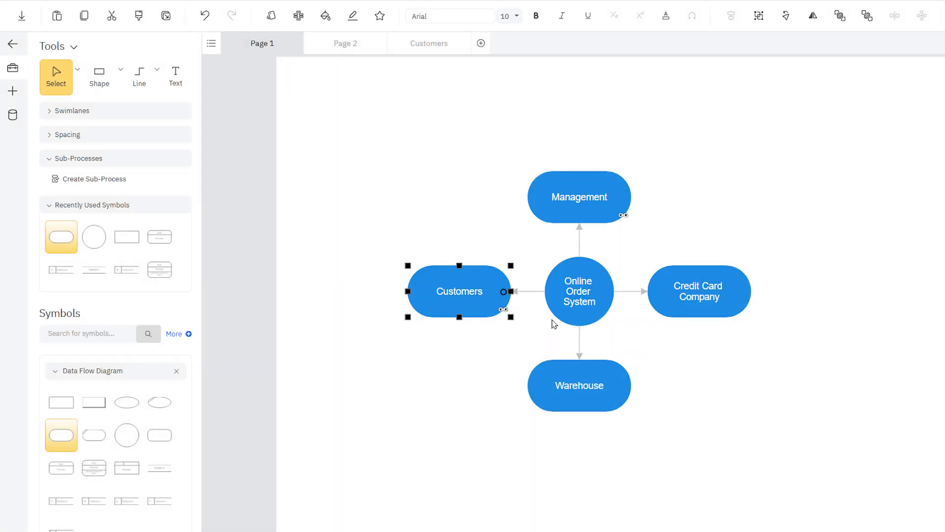
{"action": "left_click", "coordinate": [503, 313]}
Hyperlink the Customer ellipse back to Page 1 and follow the link
{"action": "right_click", "coordinate": [482, 170]}
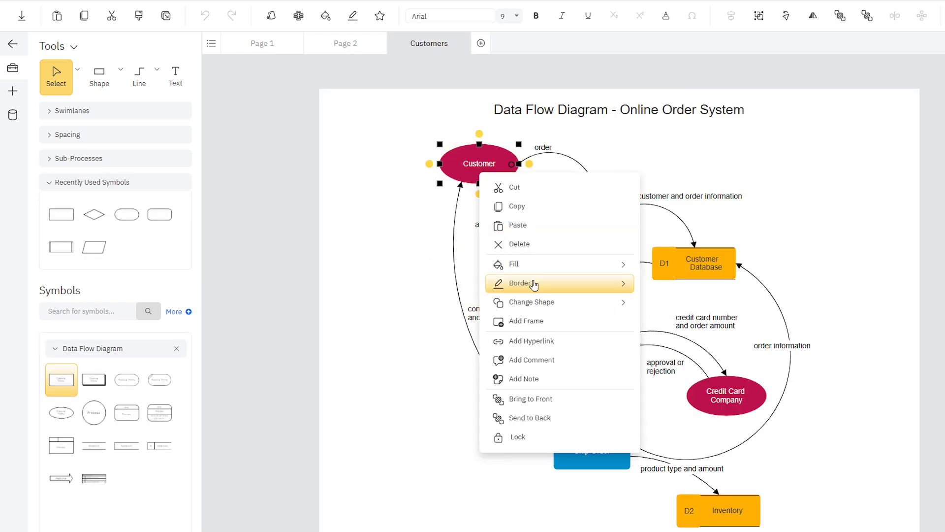
{"action": "left_click", "coordinate": [534, 281]}
{"action": "left_click", "coordinate": [604, 339]}
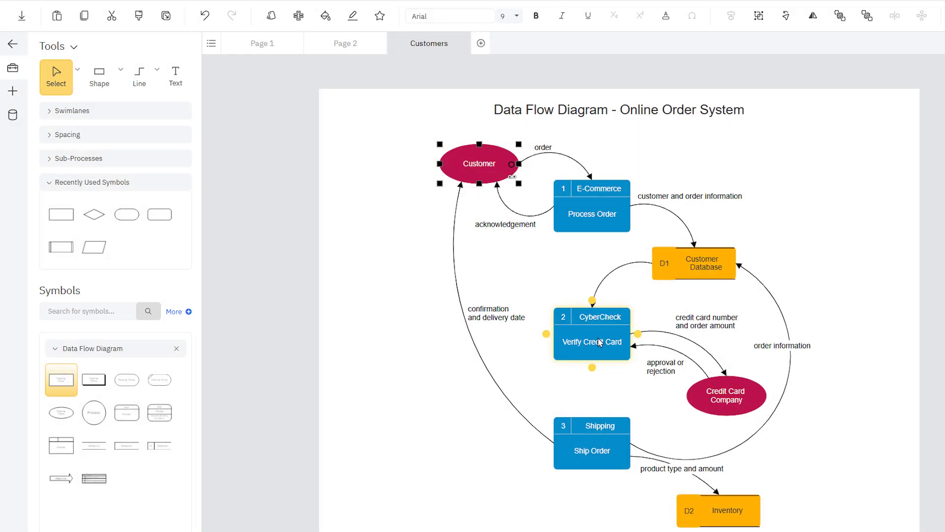
{"action": "left_click", "coordinate": [512, 181]}
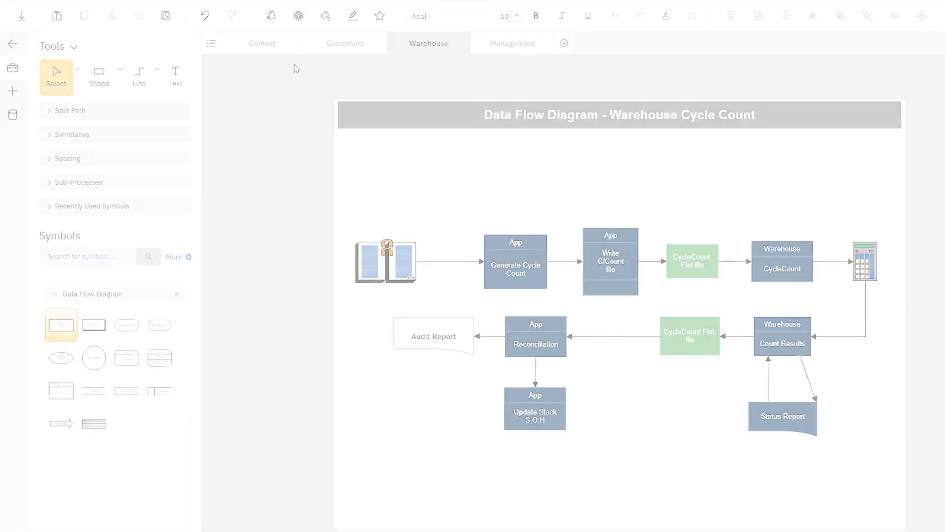
In the finished example, follow links Warehouse→Context→Customers→Context→Management to reach the Management page
{"action": "left_click", "coordinate": [297, 19]}
{"action": "left_click", "coordinate": [335, 92]}
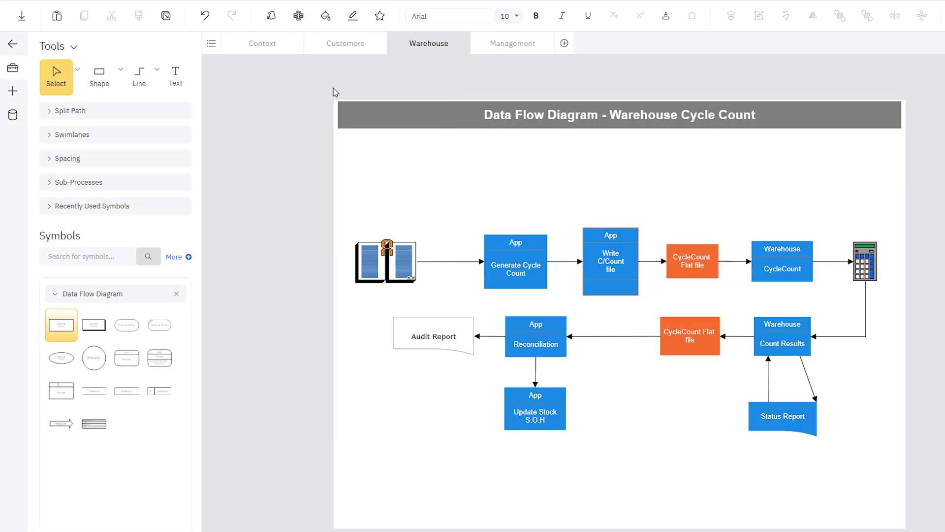
{"action": "left_click", "coordinate": [410, 280]}
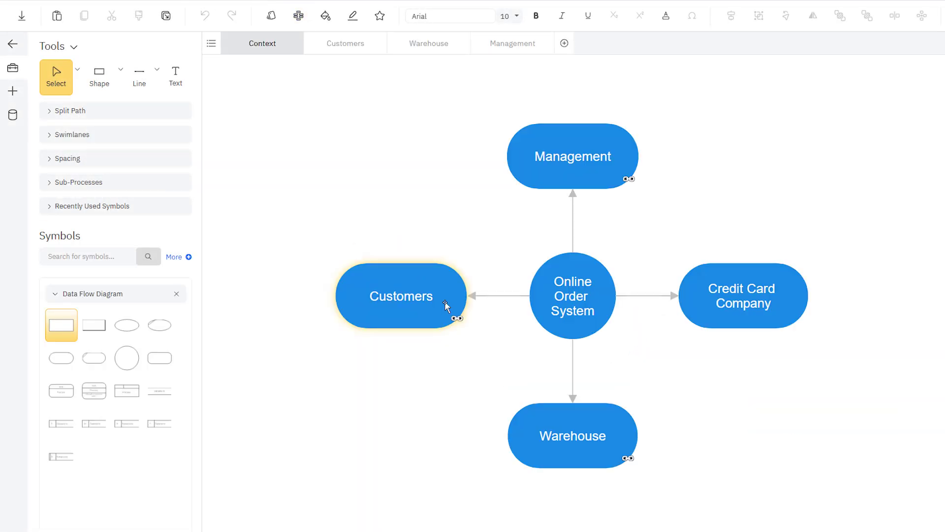
{"action": "left_click", "coordinate": [457, 320]}
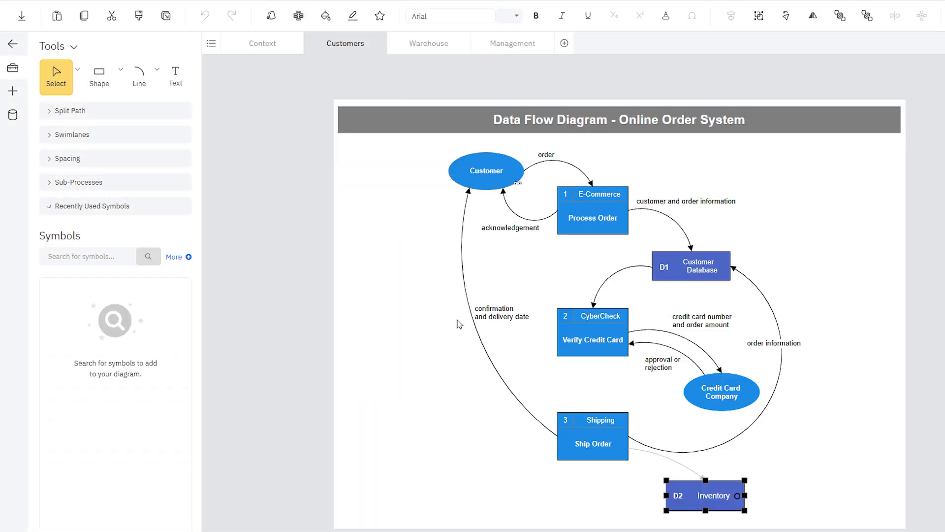
{"action": "left_click", "coordinate": [519, 183]}
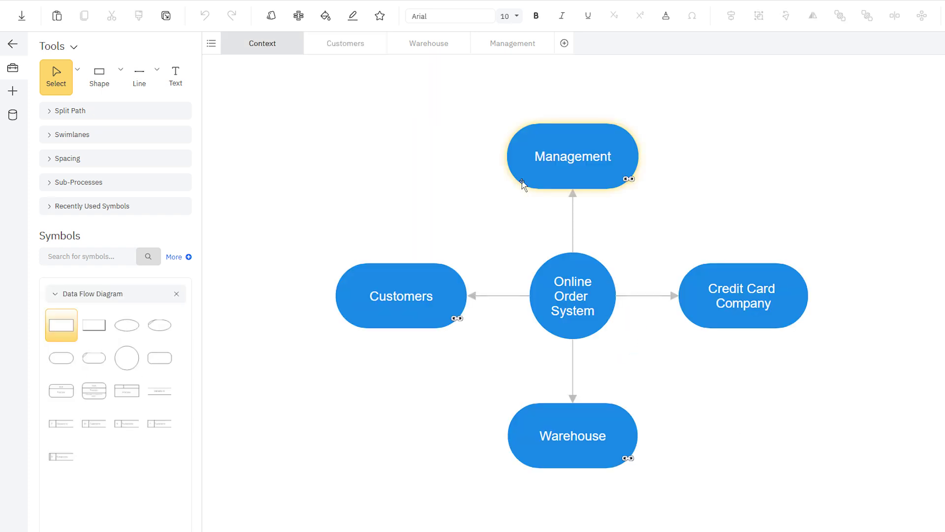
{"action": "left_click", "coordinate": [628, 180]}
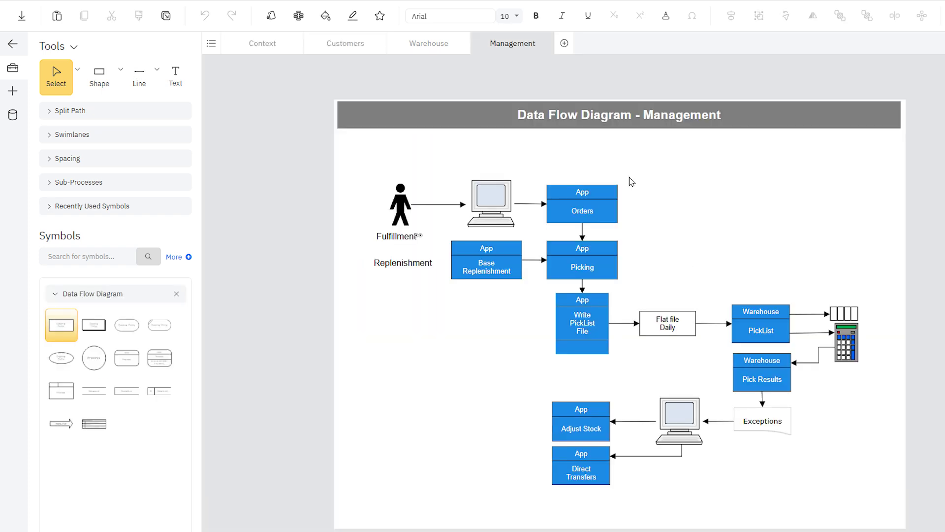